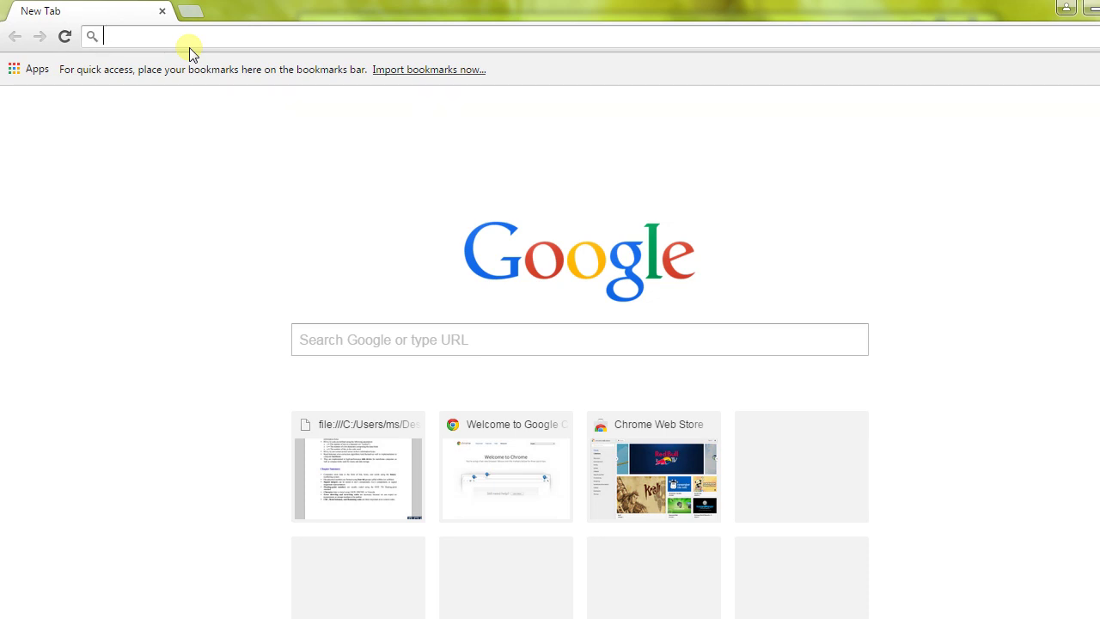
Step: Load the router admin page at 192.168.1.1 in Chrome
{"action": "type", "text": "1"}
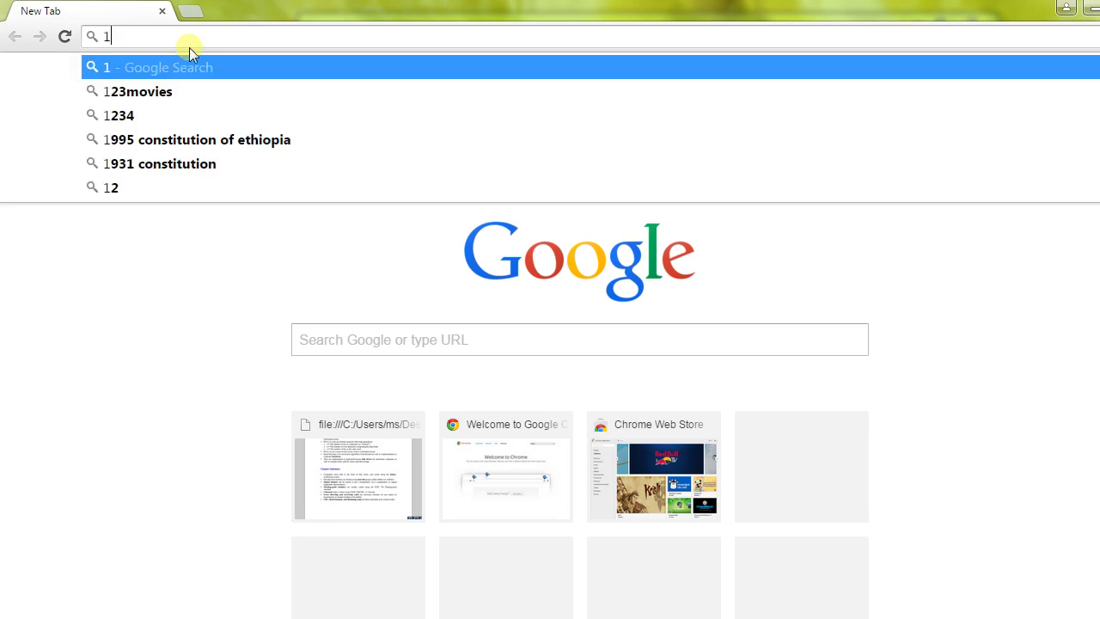
{"action": "type", "text": "92.168.1.1"}
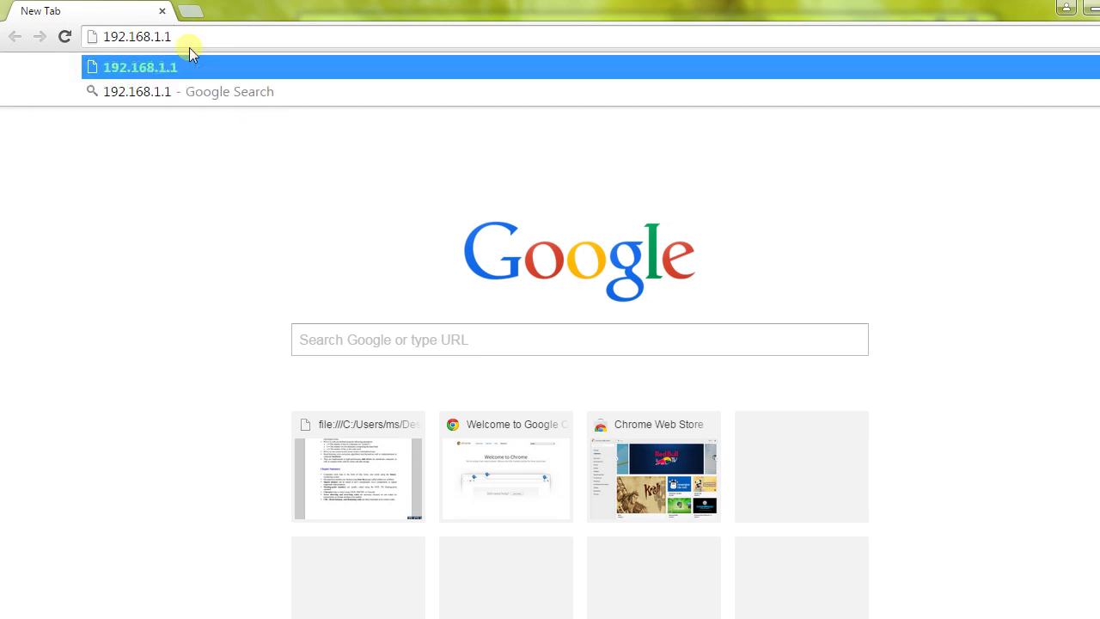
{"action": "key", "text": "Return"}
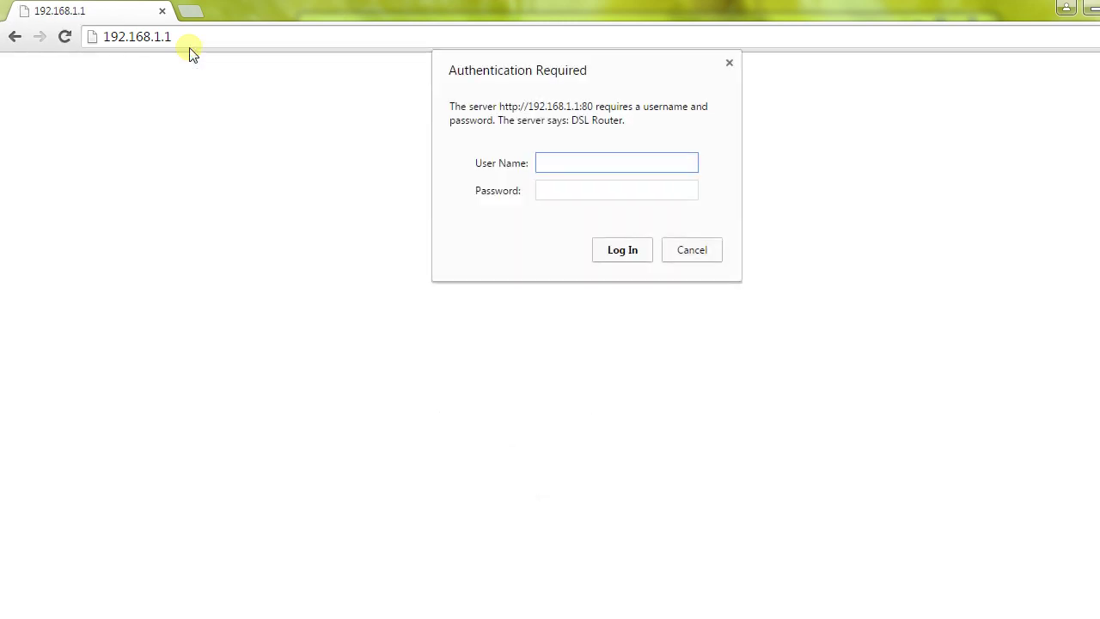
Step: Sign in with the router's user name and password, then reload the page after the 400 error
{"action": "type", "text": "admin"}
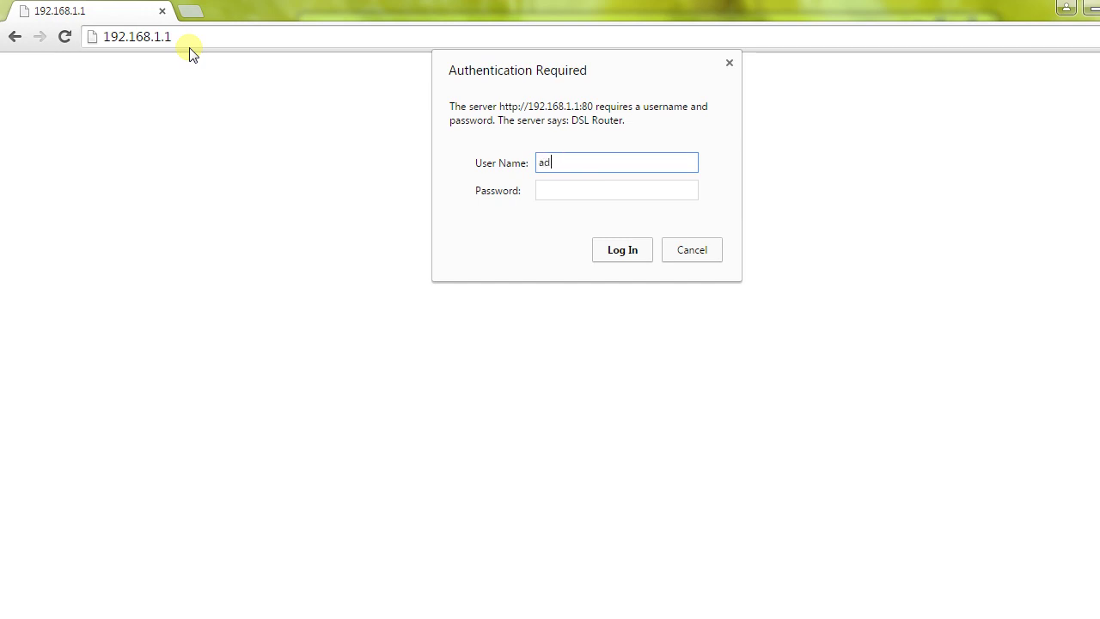
{"action": "key", "text": "Tab"}
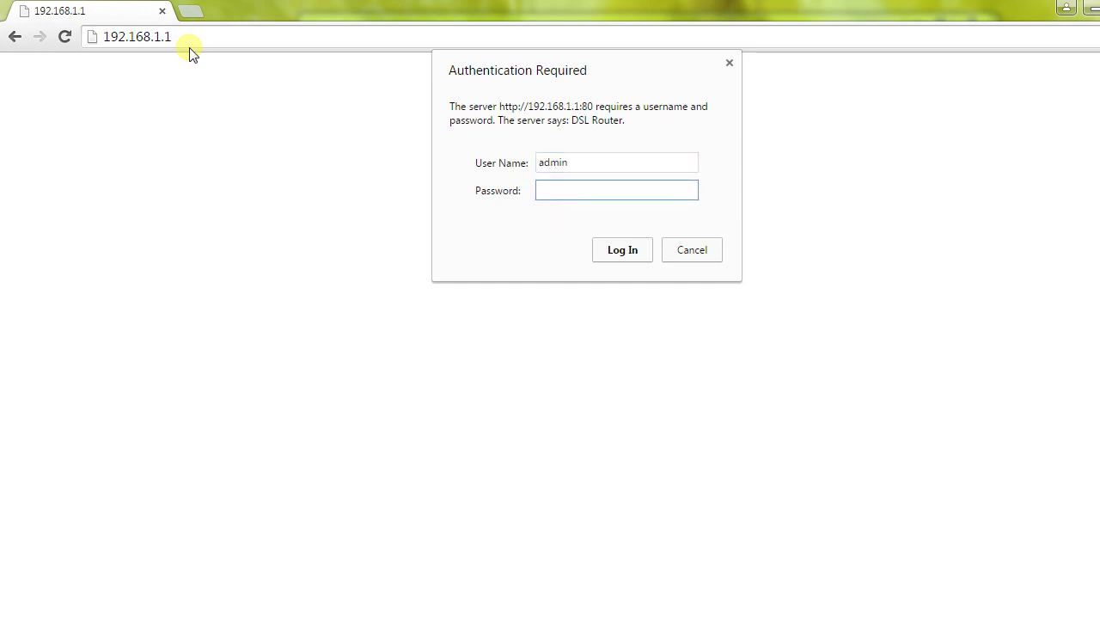
{"action": "type", "text": "password"}
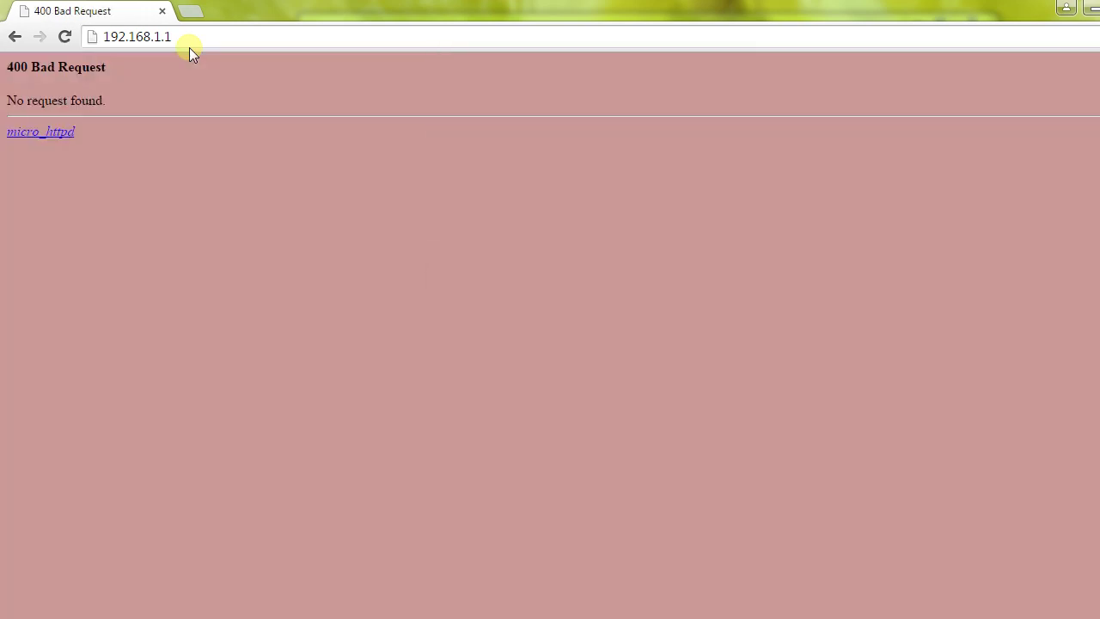
{"action": "key", "text": "F5"}
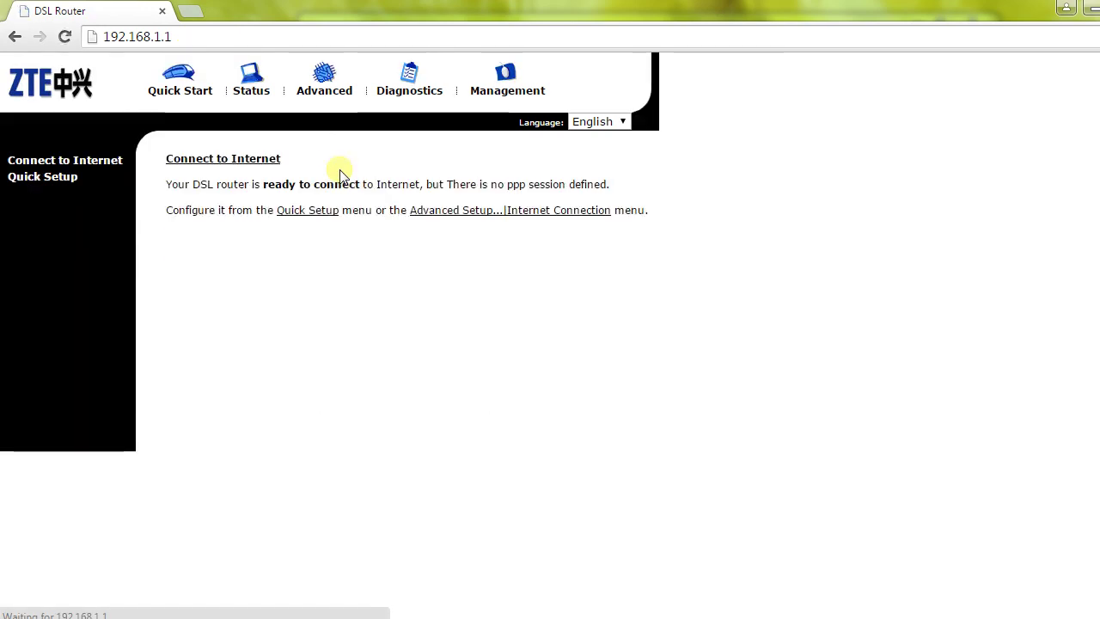
Step: Start Quick Setup and continue with the default VPI 8 and VCI 81
{"action": "left_click", "coordinate": [27, 176]}
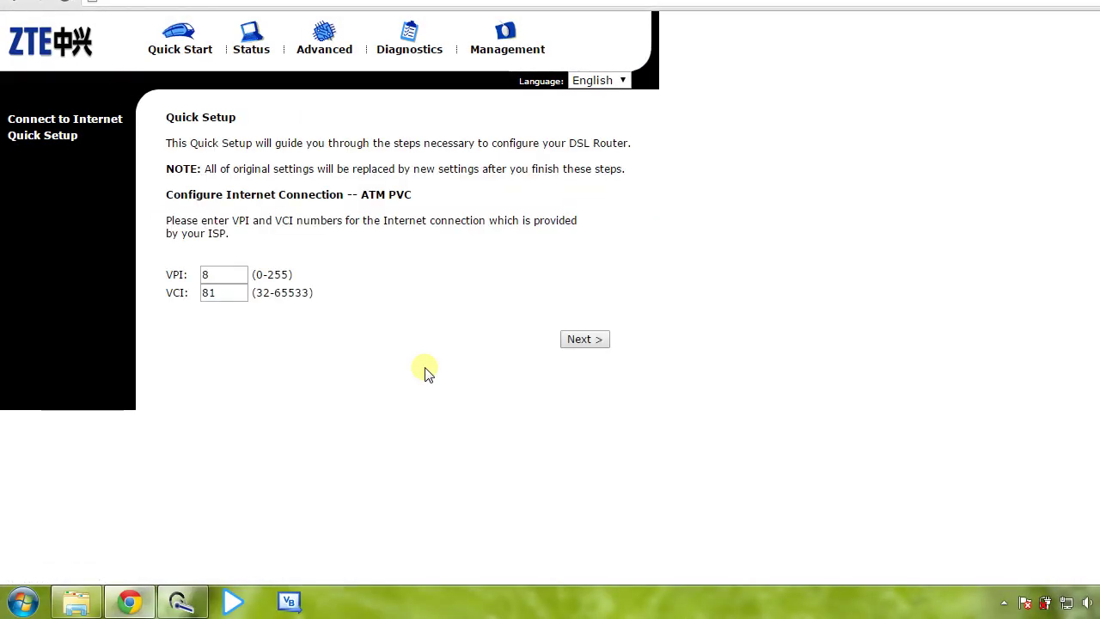
{"action": "left_click", "coordinate": [224, 275]}
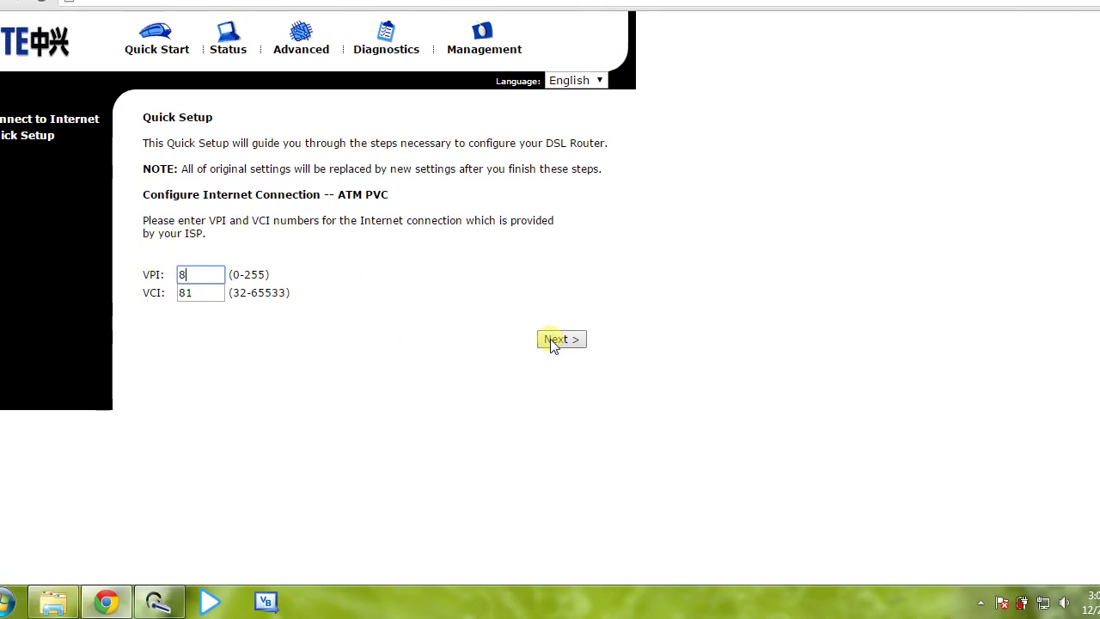
{"action": "left_click", "coordinate": [574, 379]}
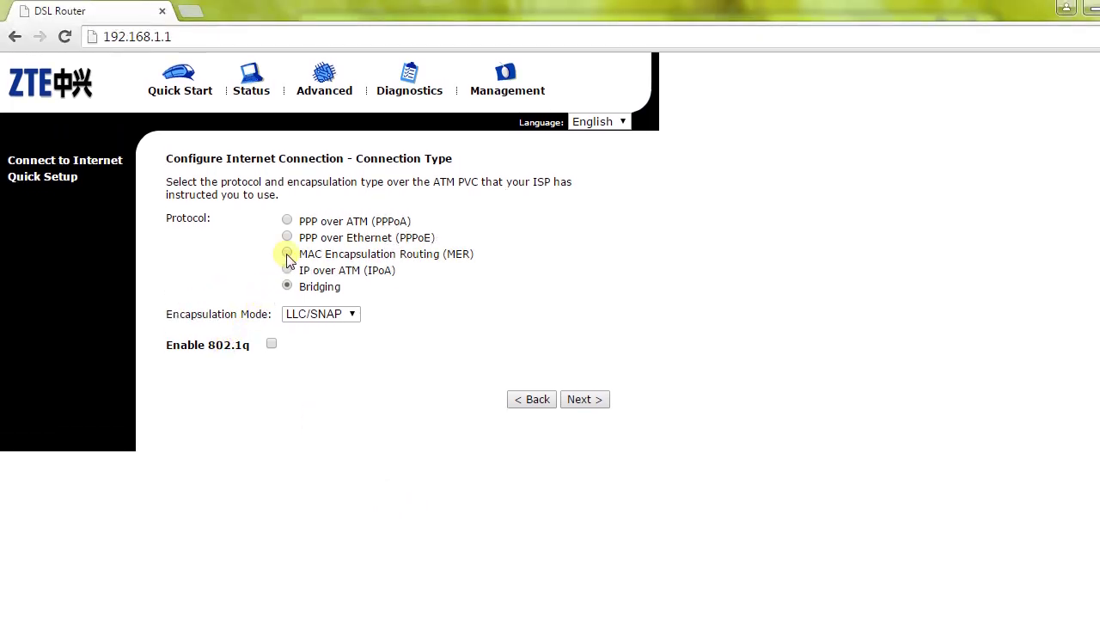
Step: Choose MAC Encapsulation Routing (MER) as the connection protocol and continue
{"action": "left_click", "coordinate": [288, 256]}
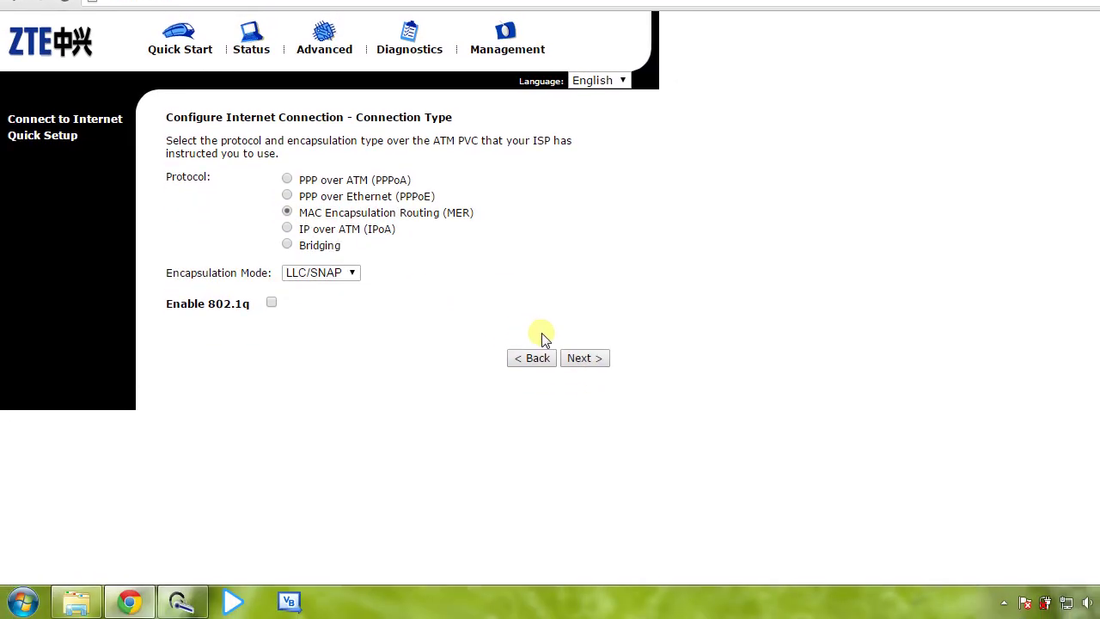
{"action": "left_click", "coordinate": [583, 358]}
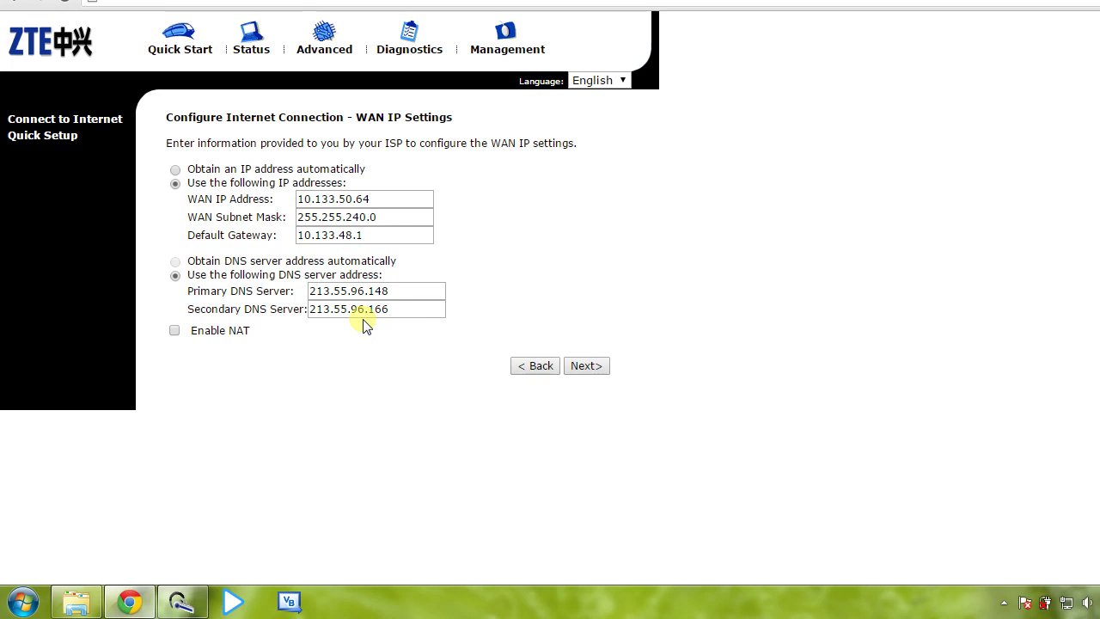
Step: Keep WAN IP 10.133.50.64/255.255.240.0, gateway 10.133.48.1 and DNS, NAT off, and continue
{"action": "left_click", "coordinate": [354, 258]}
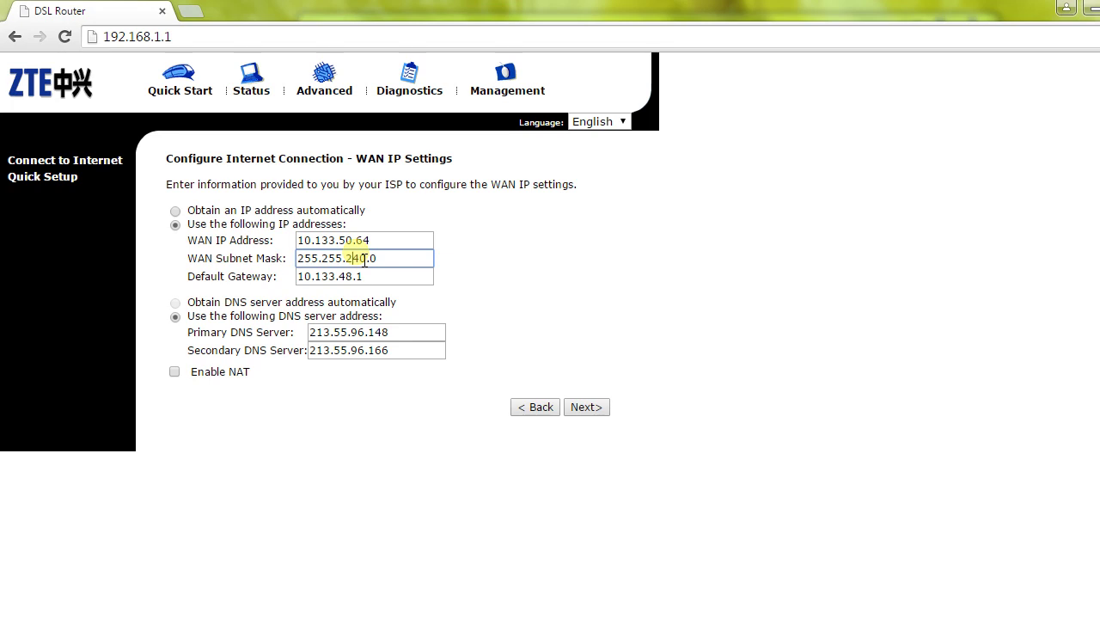
{"action": "left_click", "coordinate": [177, 373]}
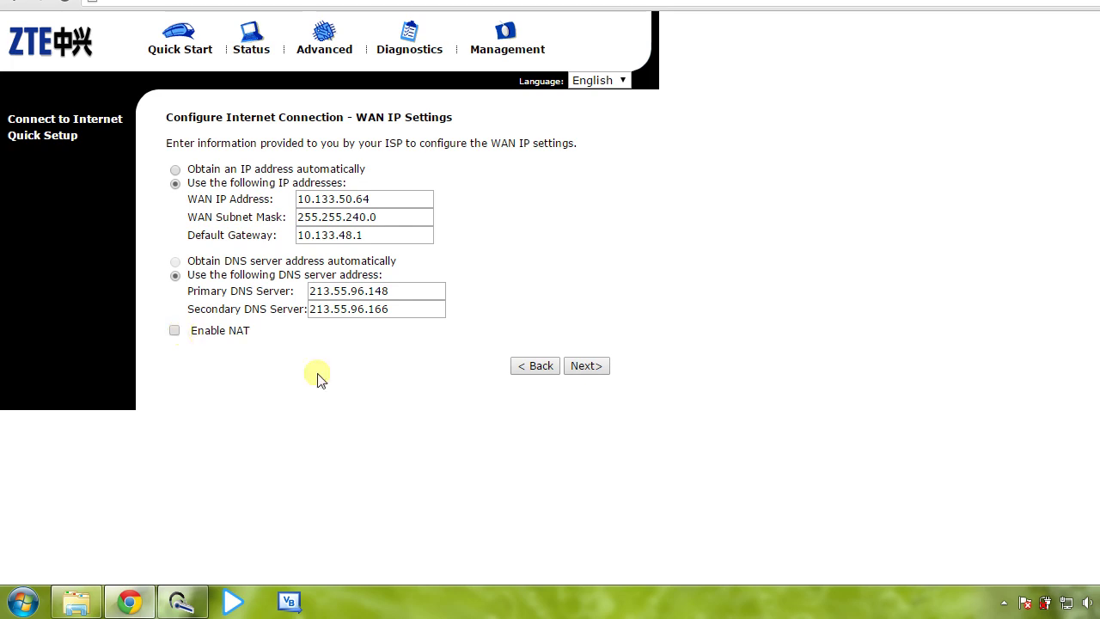
{"action": "left_click", "coordinate": [554, 367]}
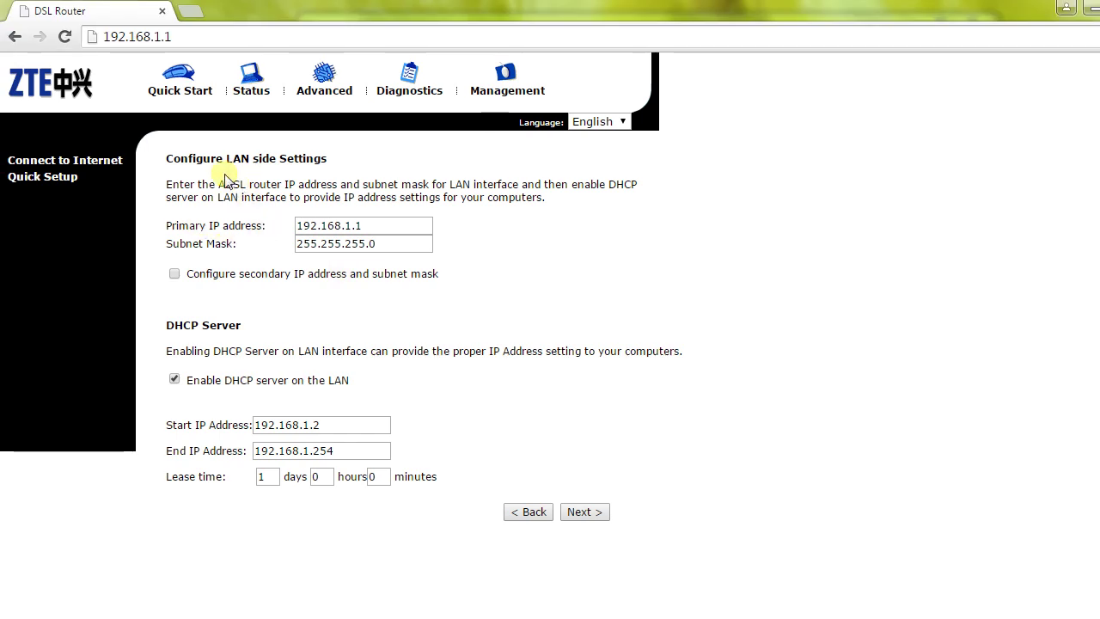
Step: Review LAN IP 192.168.1.1/255.255.255.0 and the DHCP range, then disable the LAN DHCP server
{"action": "mouse_move", "coordinate": [214, 186]}
{"action": "left_mouse_down"}
{"action": "mouse_move", "coordinate": [258, 199]}
{"action": "mouse_move", "coordinate": [233, 185]}
{"action": "left_mouse_up"}
{"action": "left_click", "coordinate": [240, 185]}
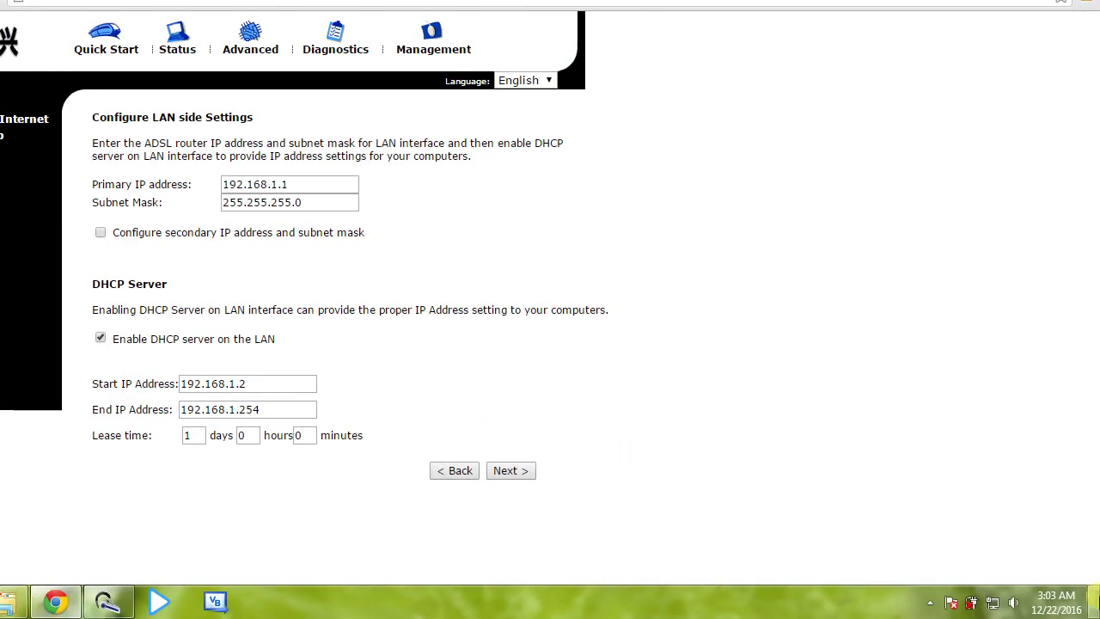
{"action": "left_click", "coordinate": [325, 384]}
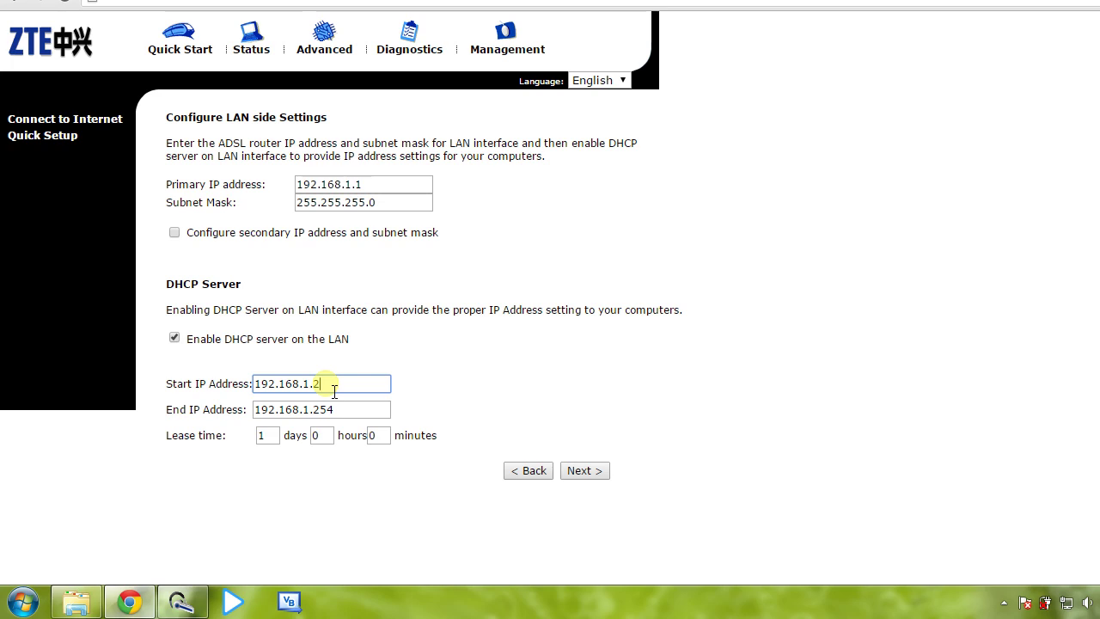
{"action": "left_click", "coordinate": [271, 436]}
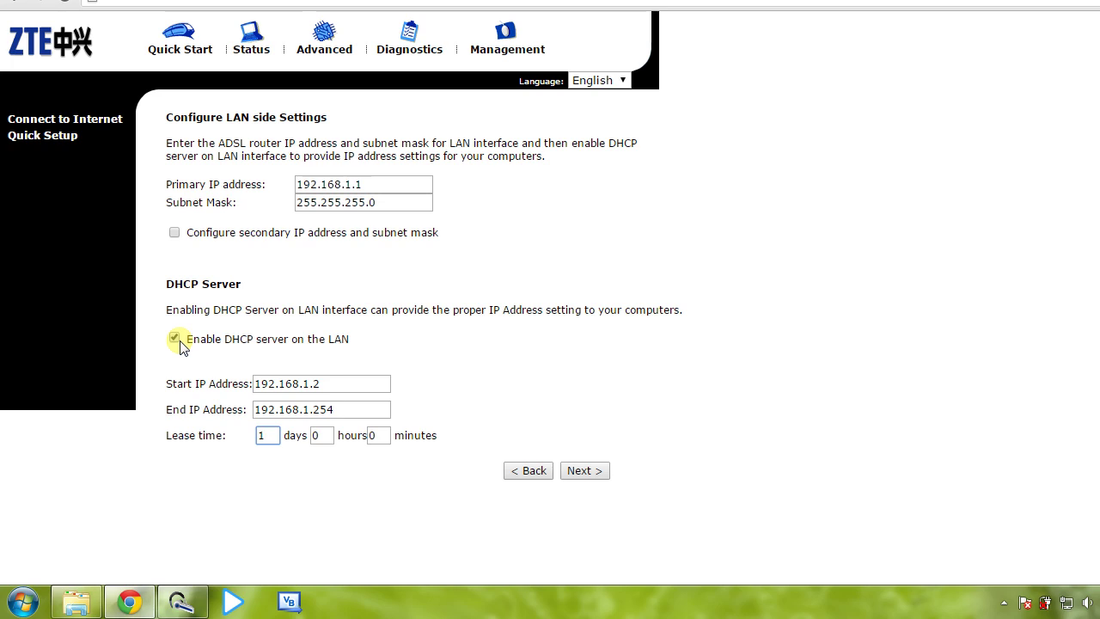
{"action": "left_click", "coordinate": [174, 339]}
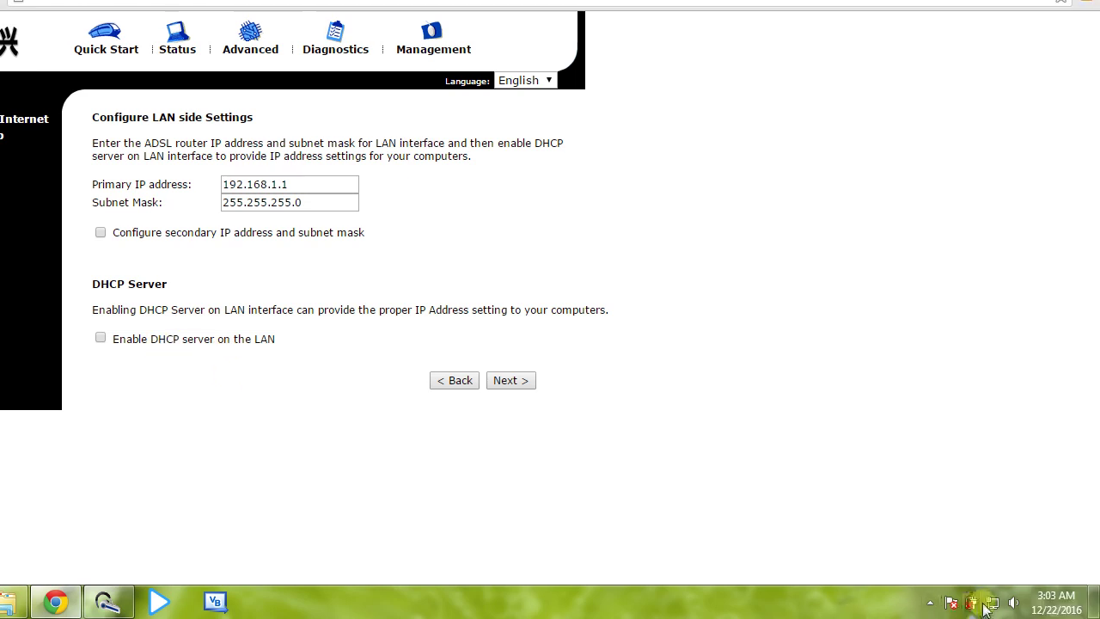
Step: Open the Local Area Connection's IPv4 properties via the Network and Sharing Center
{"action": "right_click", "coordinate": [993, 606]}
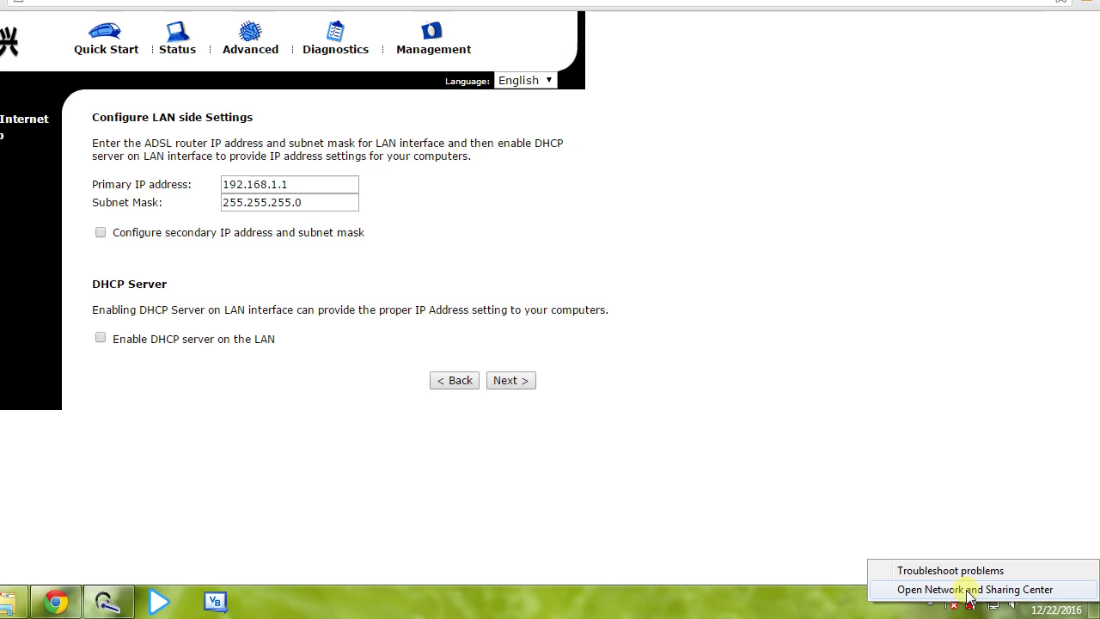
{"action": "left_click", "coordinate": [969, 592]}
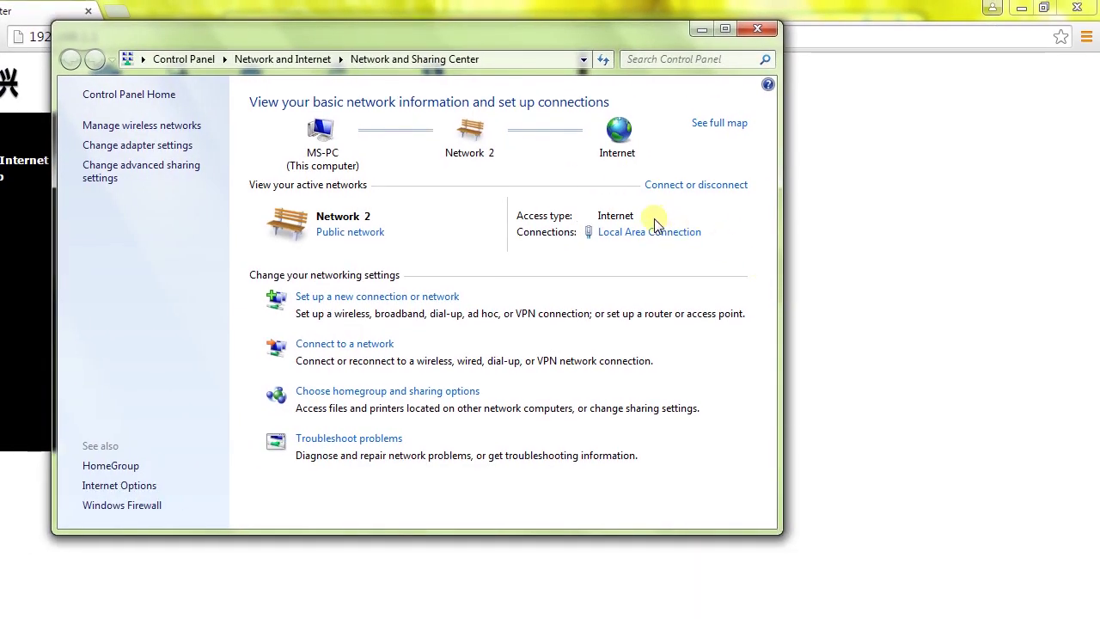
{"action": "left_click", "coordinate": [651, 232]}
{"action": "left_click", "coordinate": [490, 461]}
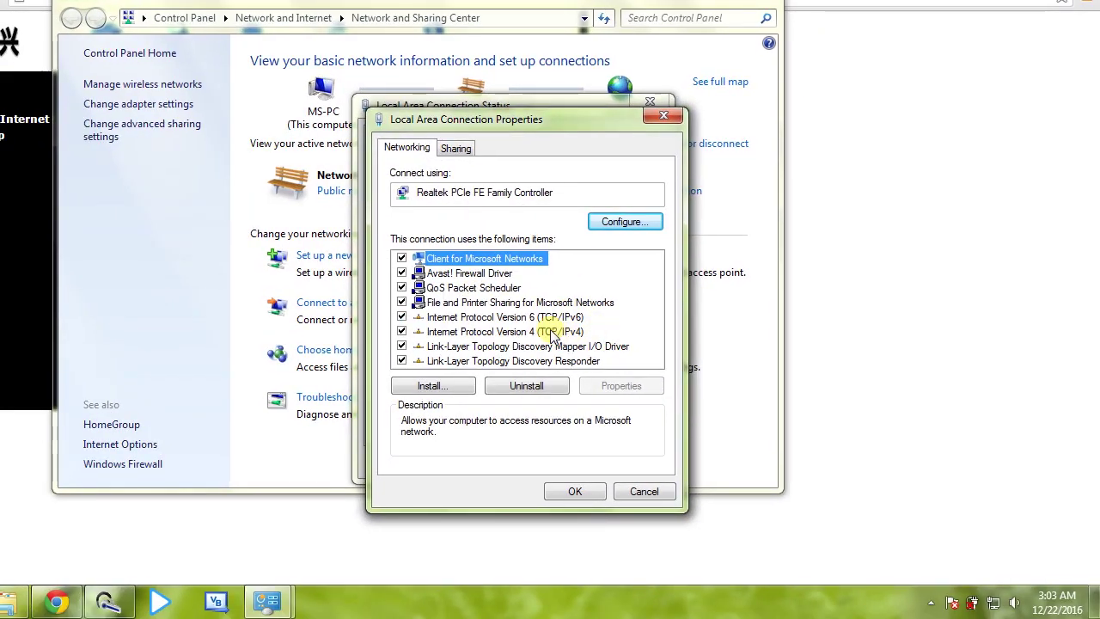
{"action": "double_click", "coordinate": [552, 333]}
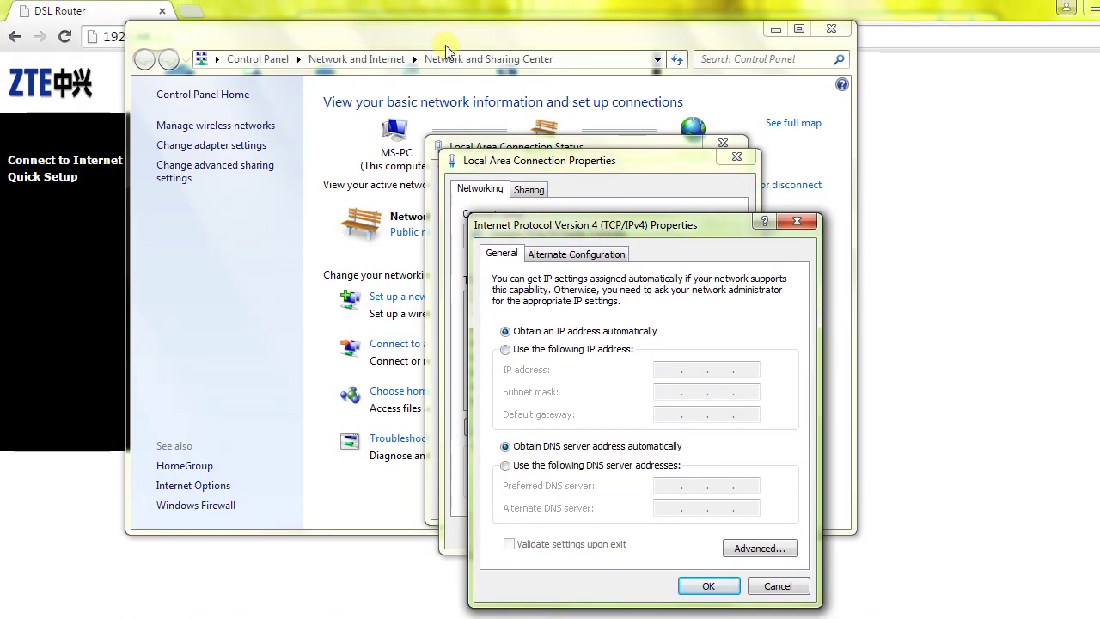
Step: Set IPv4 to use a fixed IP address, then re-enable the router's LAN DHCP server
{"action": "left_click", "coordinate": [447, 42]}
{"action": "left_click_drag", "start_coordinate": [604, 26], "coordinate": [875, 34]}
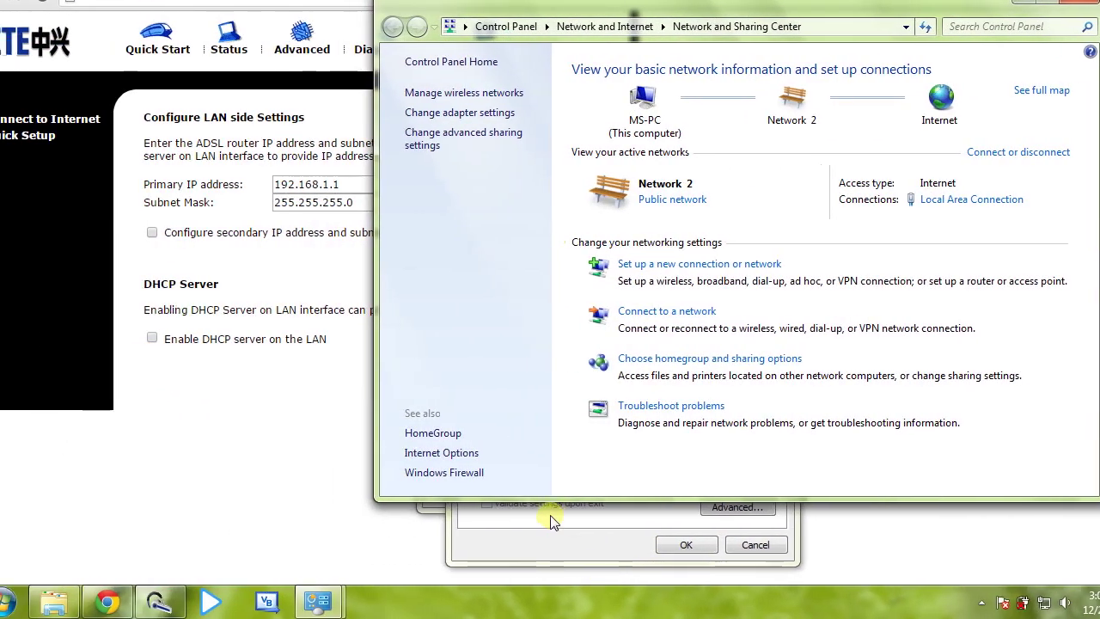
{"action": "left_click", "coordinate": [593, 526]}
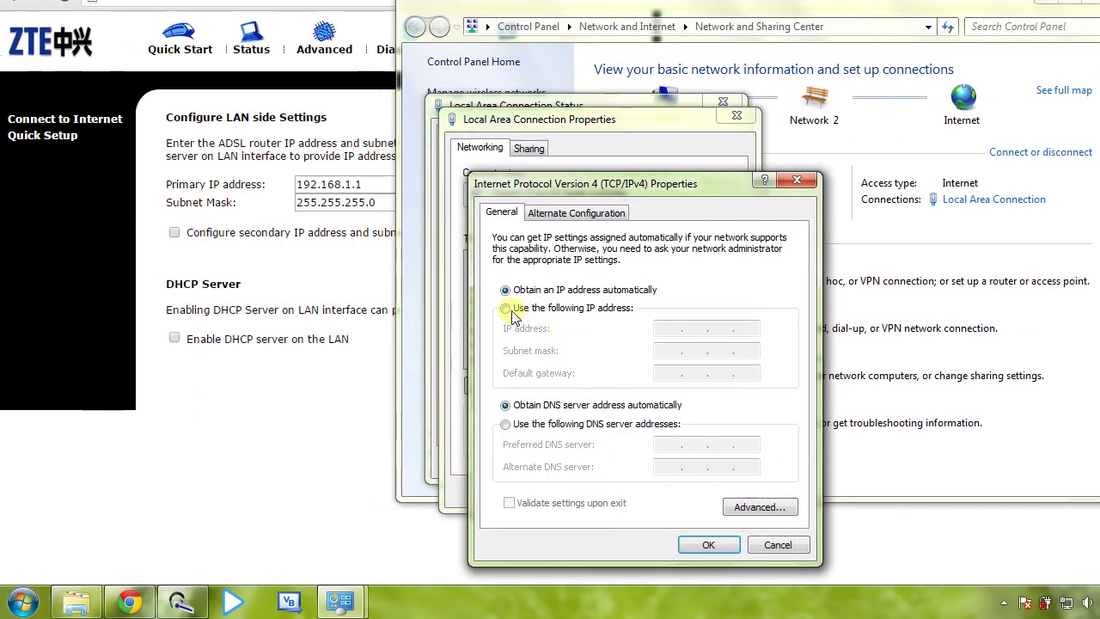
{"action": "left_click", "coordinate": [506, 308]}
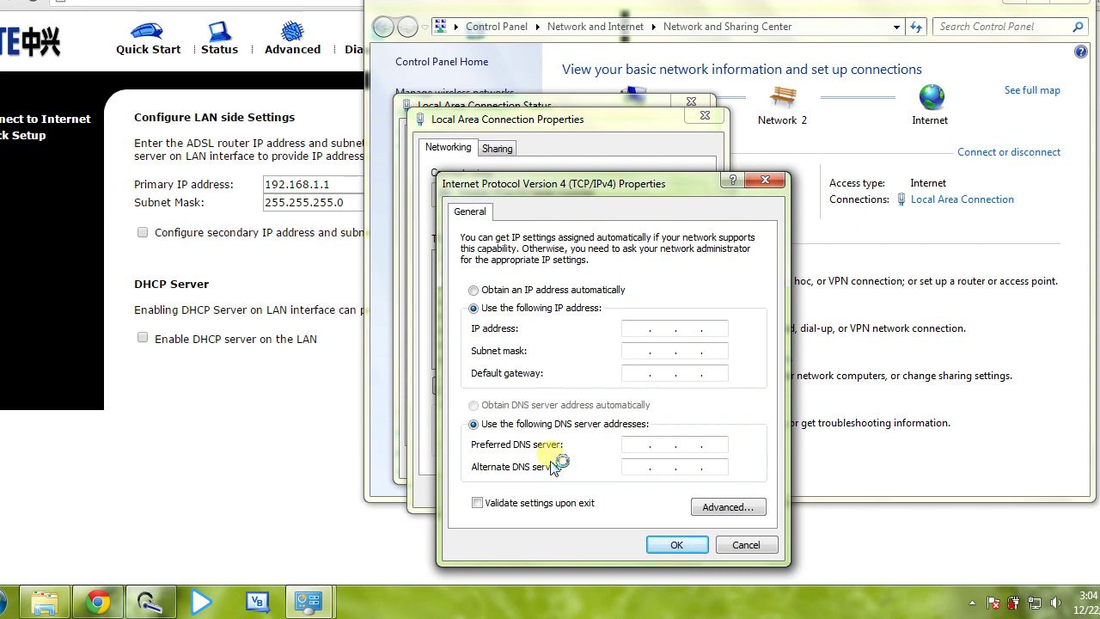
{"action": "left_click", "coordinate": [144, 338]}
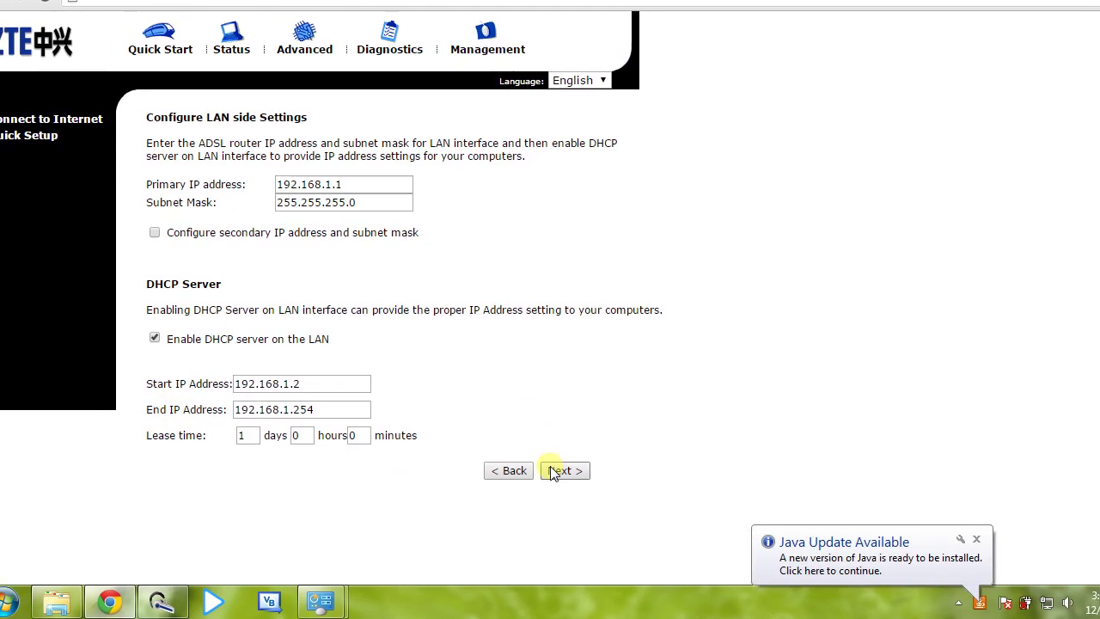
Step: Keep DHCP on (192.168.1.2–192.168.1.254, 1-day lease) and continue to the connection summary
{"action": "left_click", "coordinate": [547, 471]}
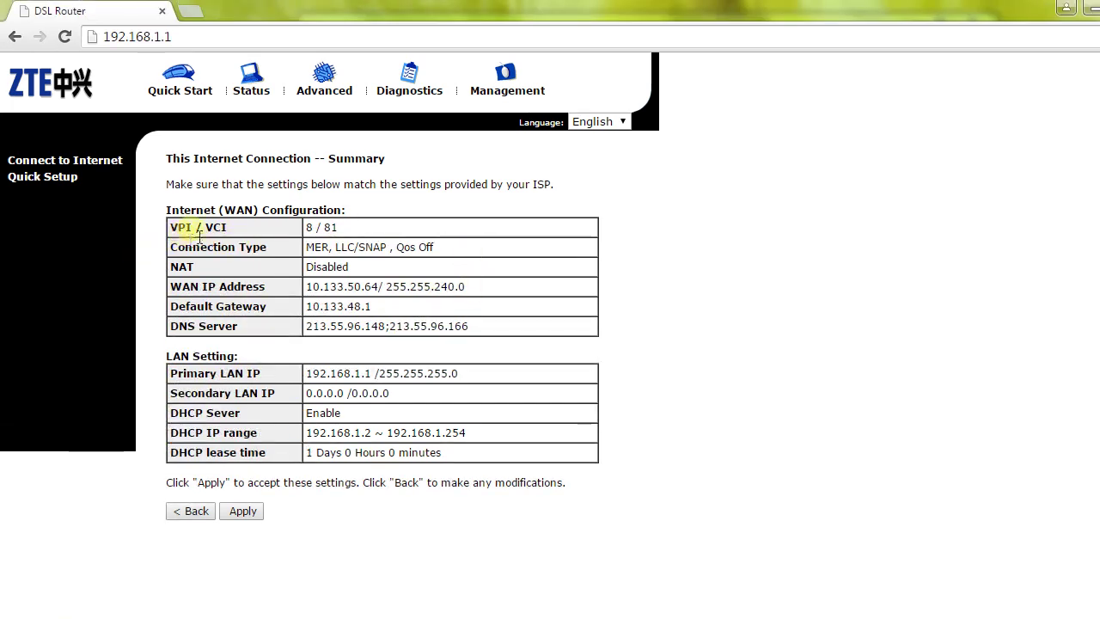
Step: Review the summary's VPI/VCI, MER, NAT, WAN IP, gateway and DNS rows, then open Status
{"action": "left_click_drag", "start_coordinate": [248, 232], "coordinate": [342, 241]}
{"action": "left_click", "coordinate": [342, 241]}
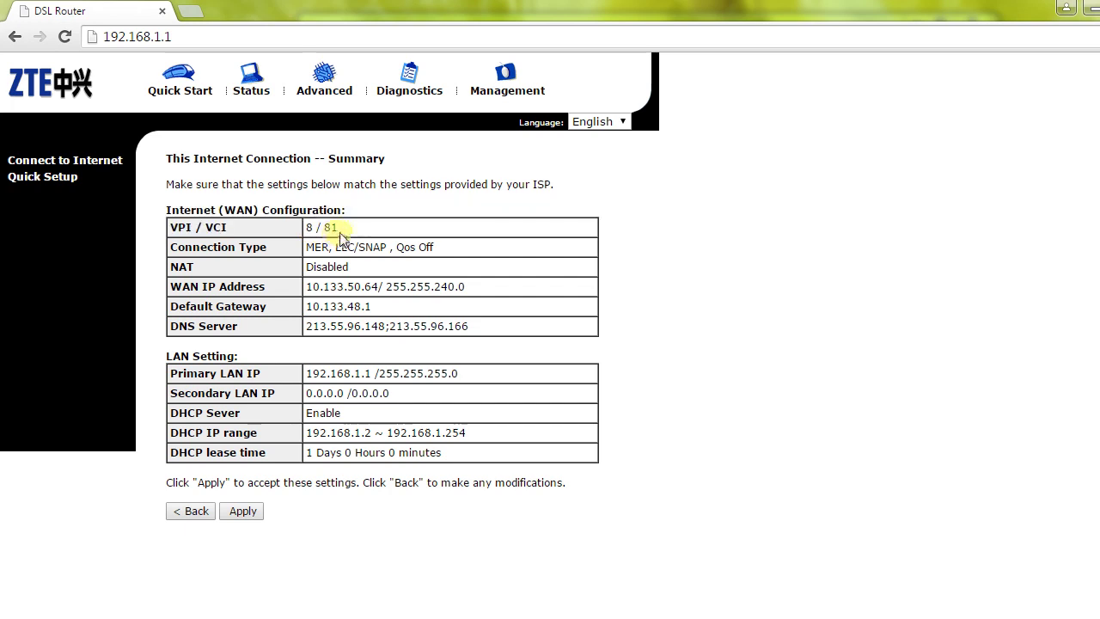
{"action": "triple_click", "coordinate": [338, 228]}
{"action": "left_click", "coordinate": [380, 251]}
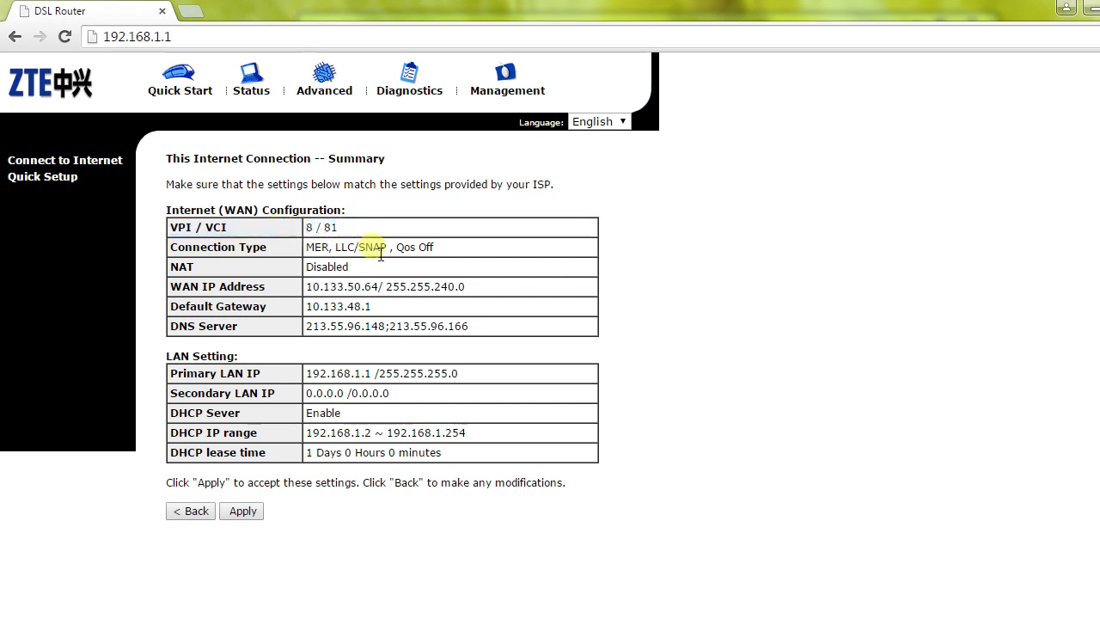
{"action": "left_click_drag", "start_coordinate": [305, 249], "coordinate": [546, 273]}
{"action": "left_click", "coordinate": [472, 273]}
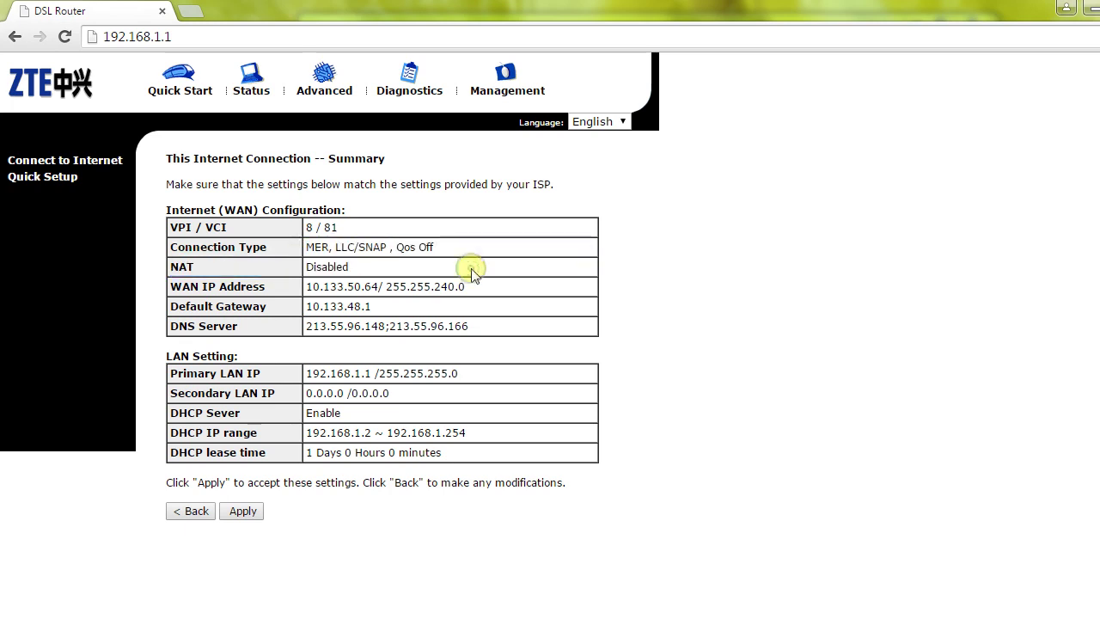
{"action": "left_click_drag", "start_coordinate": [309, 286], "coordinate": [503, 341]}
{"action": "left_click", "coordinate": [496, 329]}
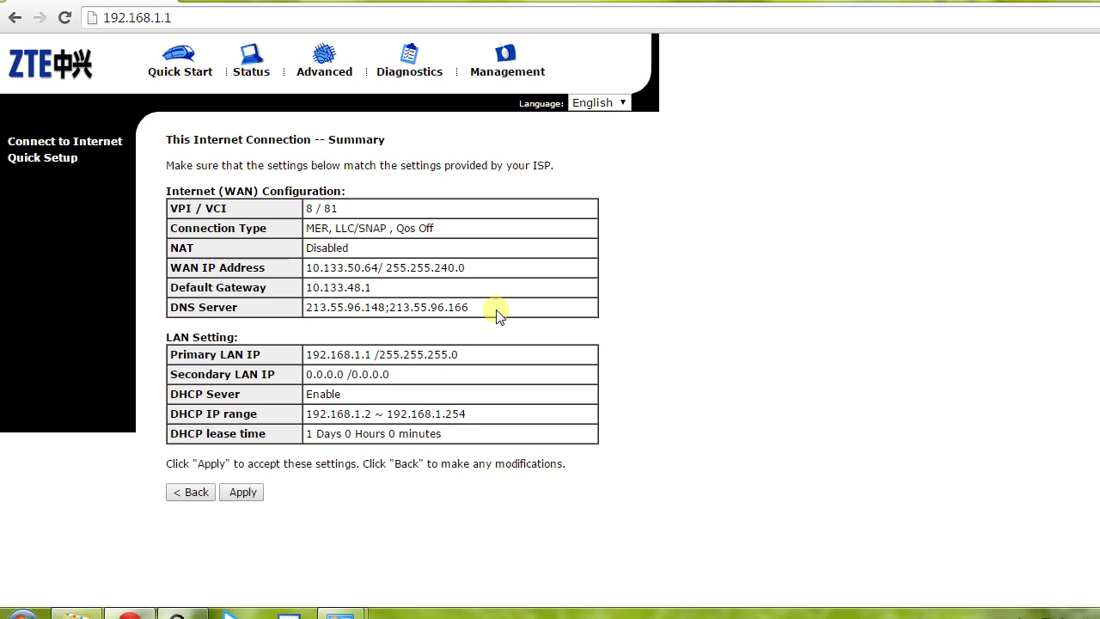
{"action": "left_click", "coordinate": [245, 64]}
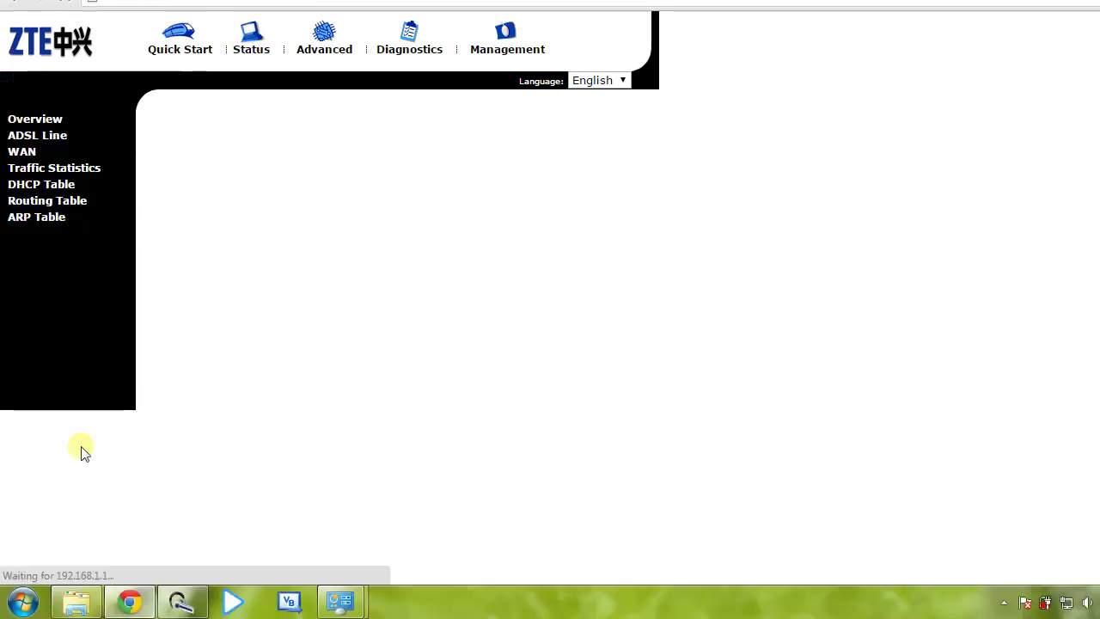
Step: Open the DHCP Table and inspect the first ms-PC lease entry
{"action": "left_click", "coordinate": [44, 185]}
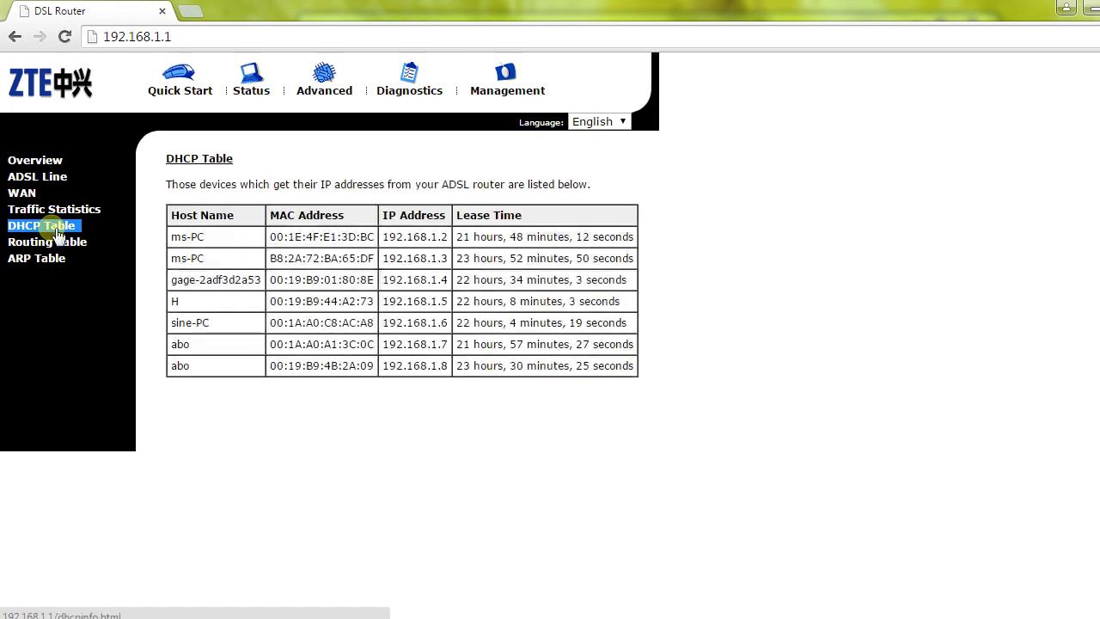
{"action": "left_click_drag", "start_coordinate": [172, 239], "coordinate": [206, 241]}
{"action": "left_click", "coordinate": [206, 257]}
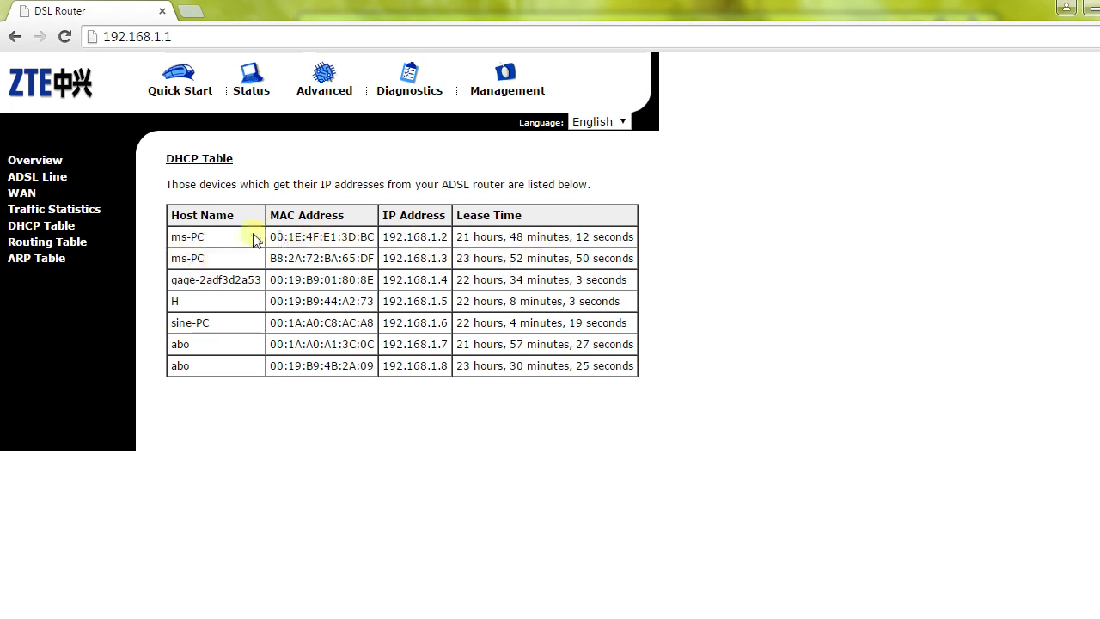
{"action": "left_click_drag", "start_coordinate": [217, 241], "coordinate": [163, 271]}
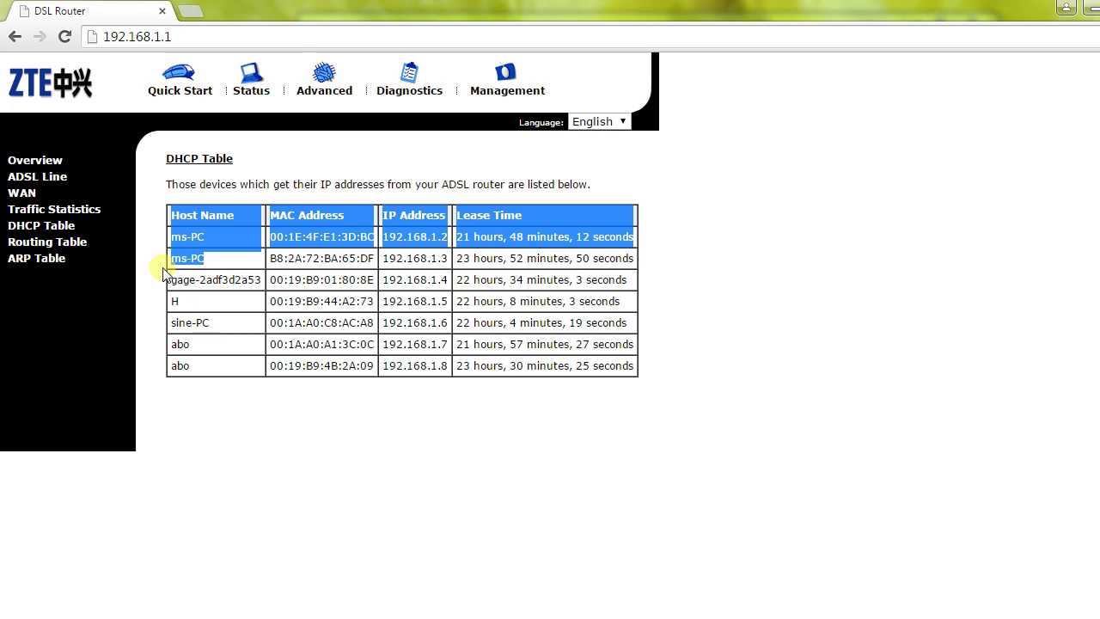
{"action": "left_click", "coordinate": [219, 287]}
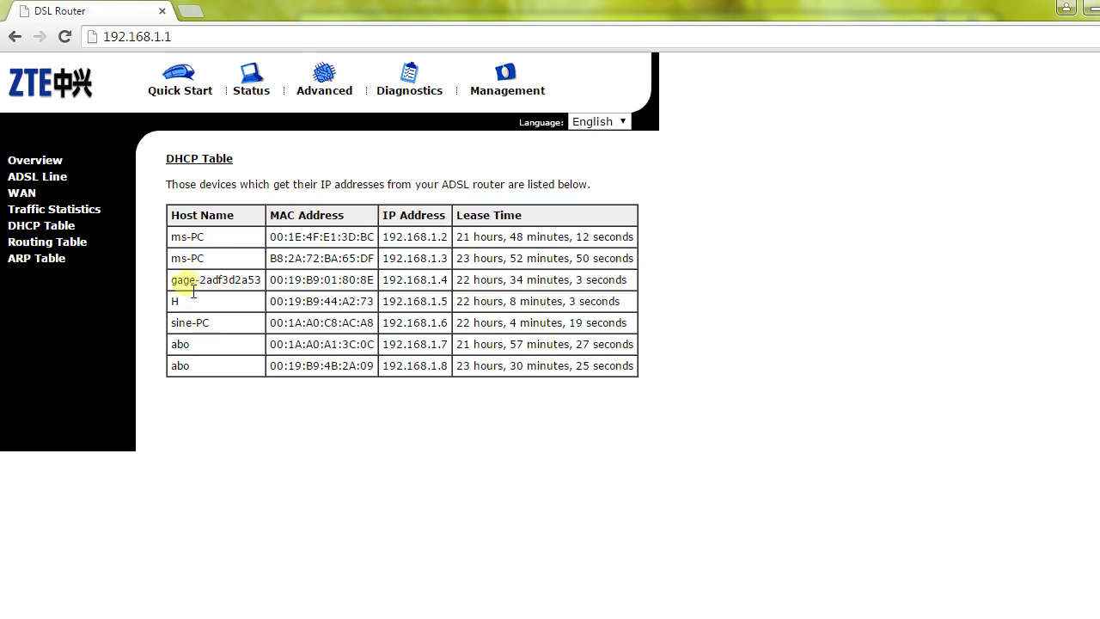
Step: Review the remaining device rows and lease times, then open the Routing Table
{"action": "left_click_drag", "start_coordinate": [184, 288], "coordinate": [204, 372]}
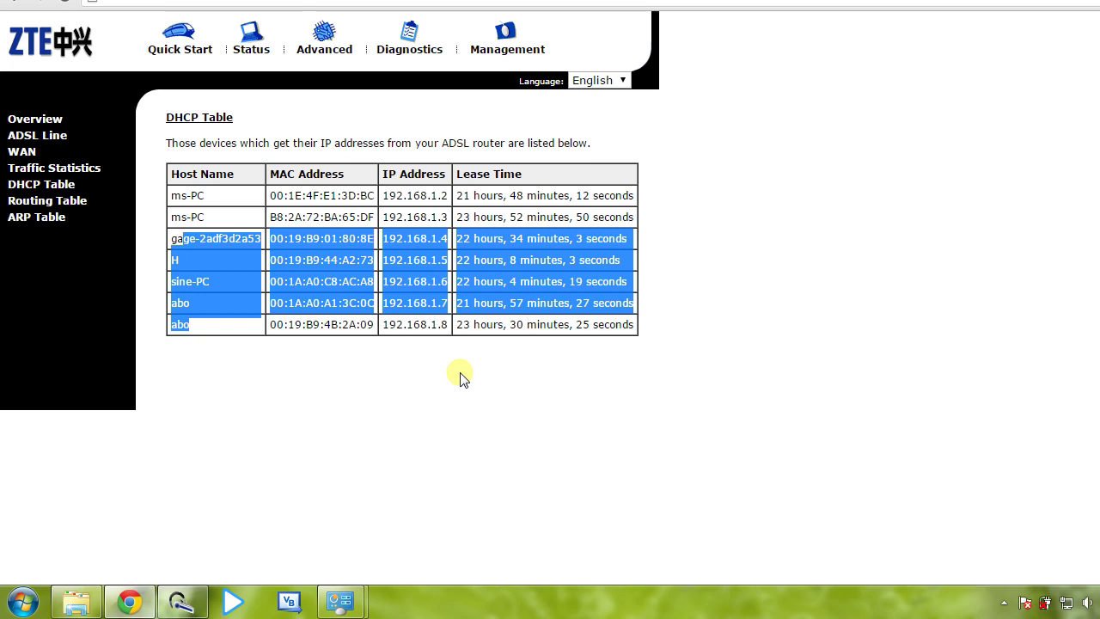
{"action": "left_click", "coordinate": [460, 379]}
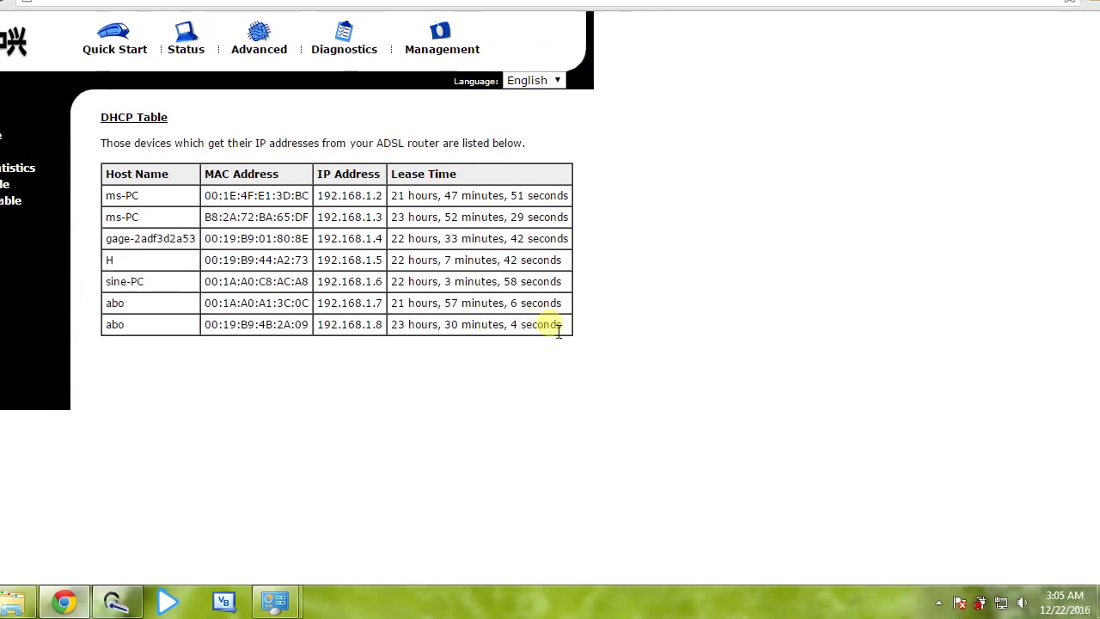
{"action": "left_click_drag", "start_coordinate": [548, 330], "coordinate": [405, 335]}
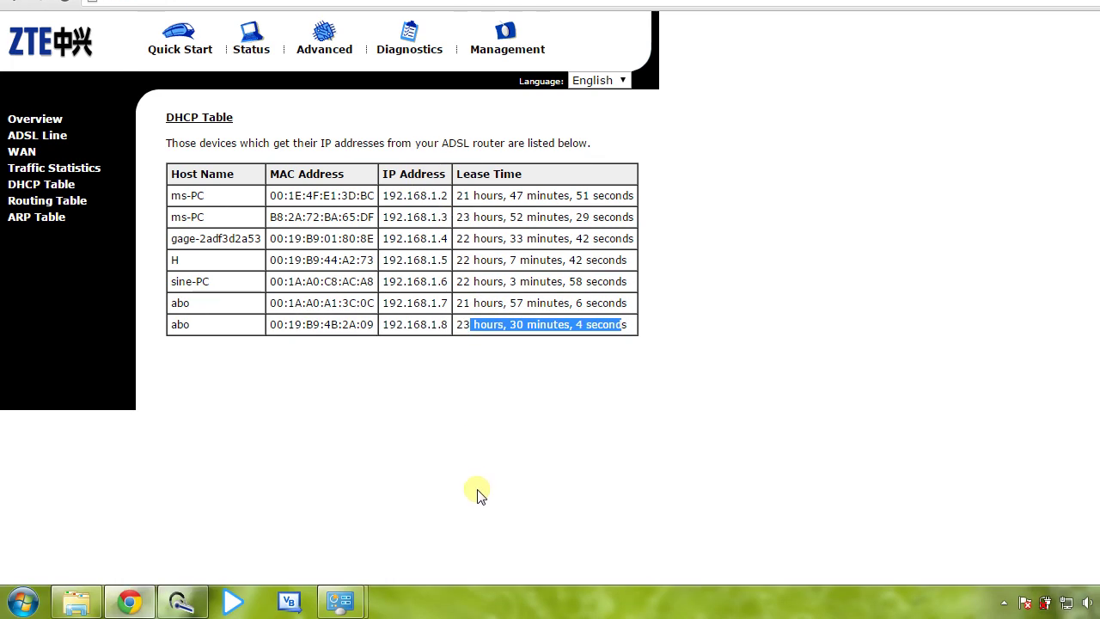
{"action": "left_click", "coordinate": [445, 247]}
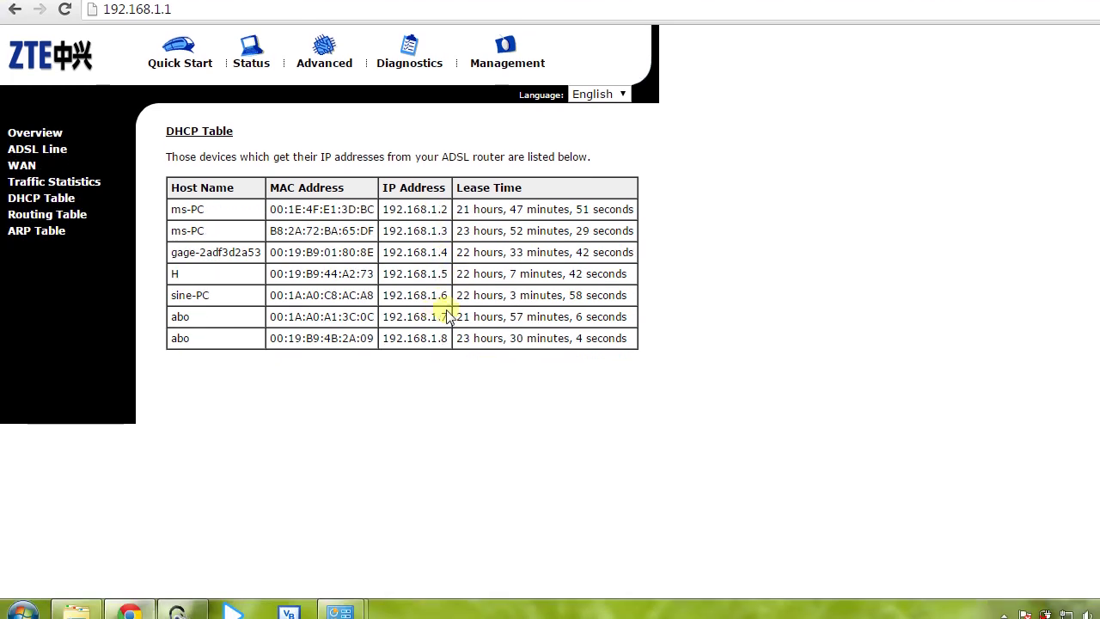
{"action": "left_click", "coordinate": [35, 203]}
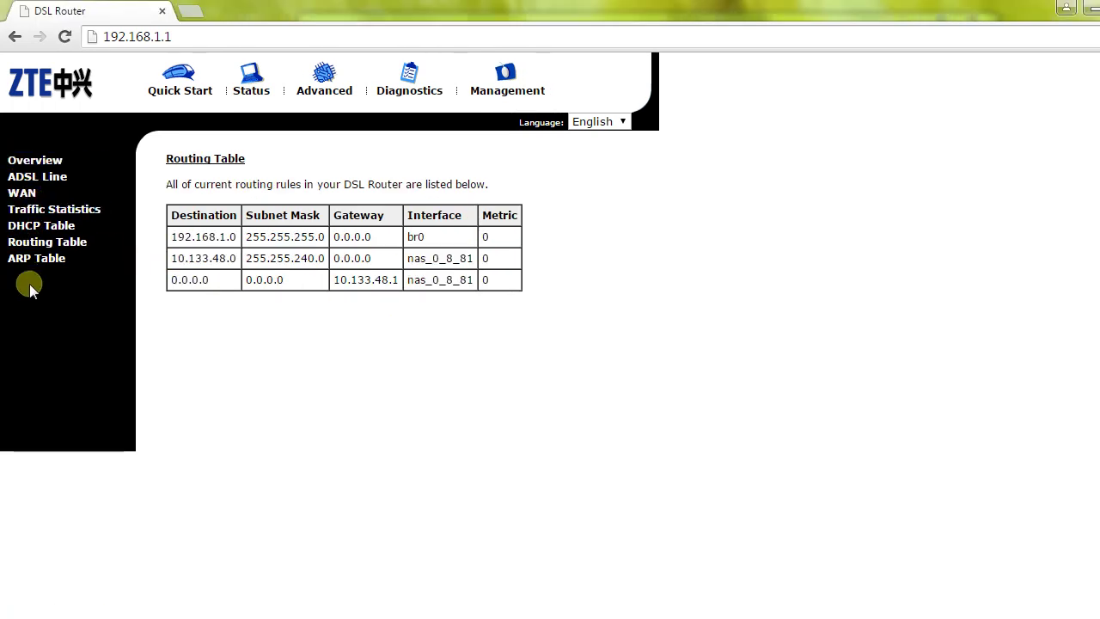
Step: Go to Management to reach the Admin Account page showing user name admin
{"action": "left_click", "coordinate": [505, 89]}
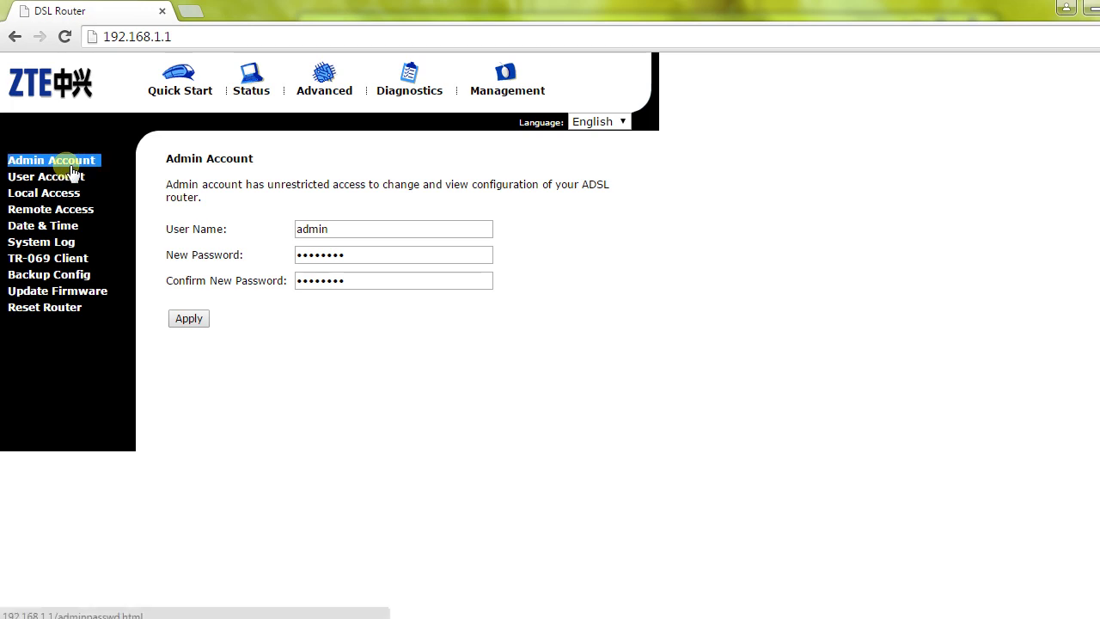
Step: Reload Admin Account, select the admin user name, then go to the Diagnostics Test page for mer_8_81
{"action": "left_click", "coordinate": [71, 163]}
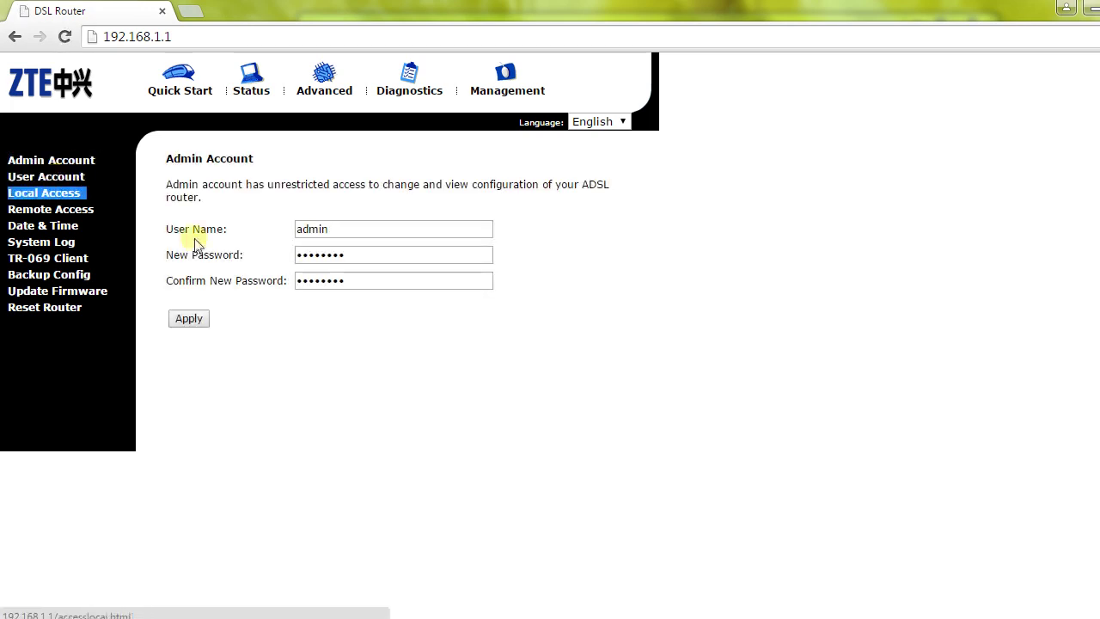
{"action": "double_click", "coordinate": [337, 230]}
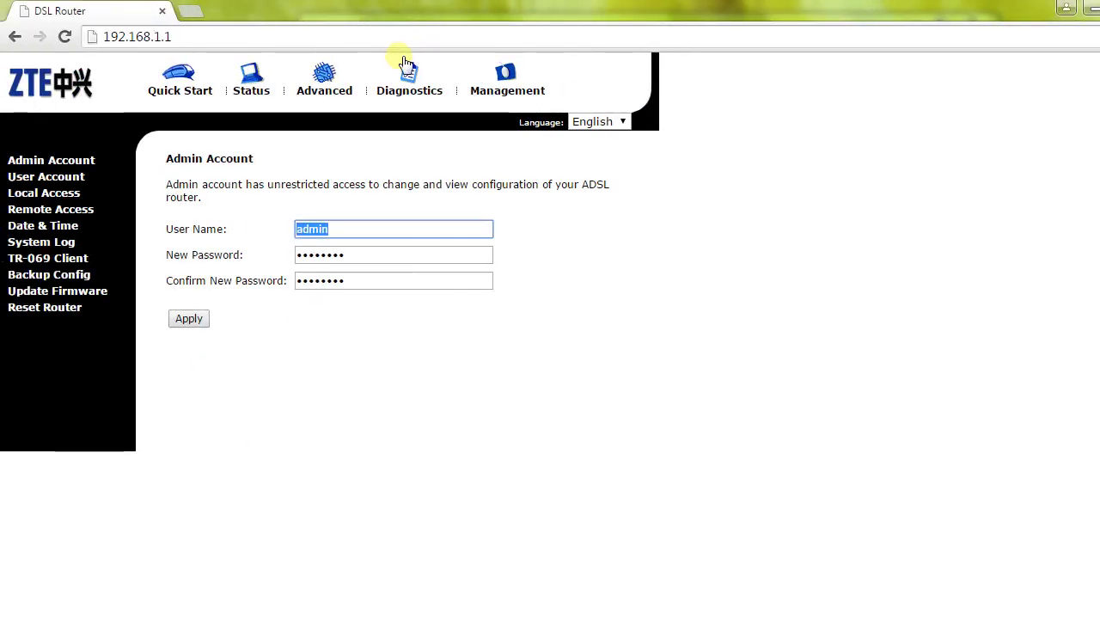
{"action": "left_click", "coordinate": [404, 70]}
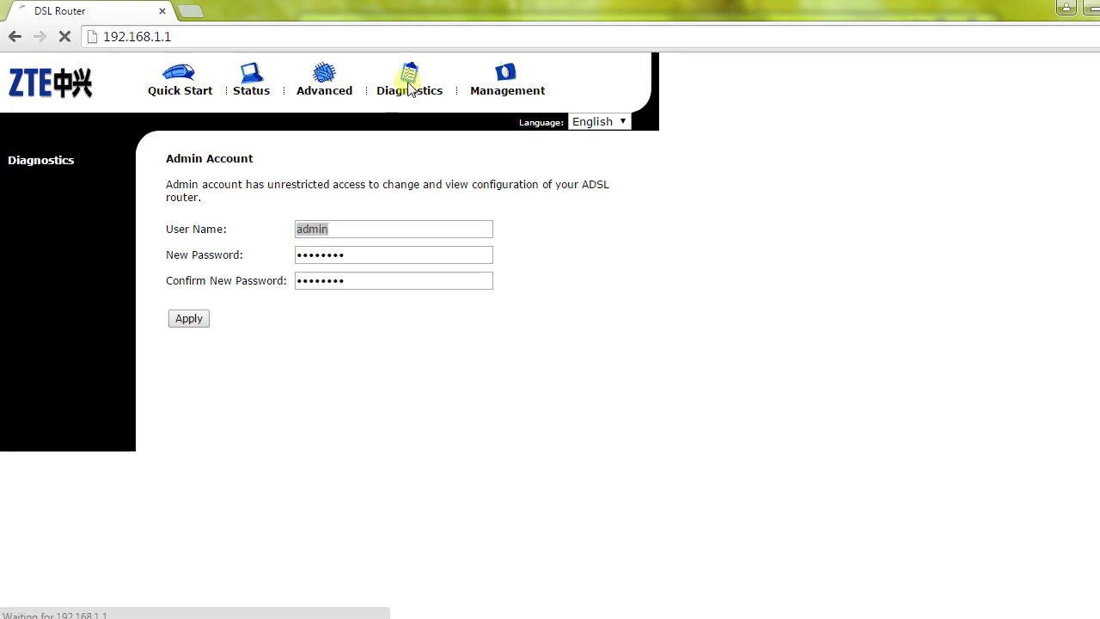